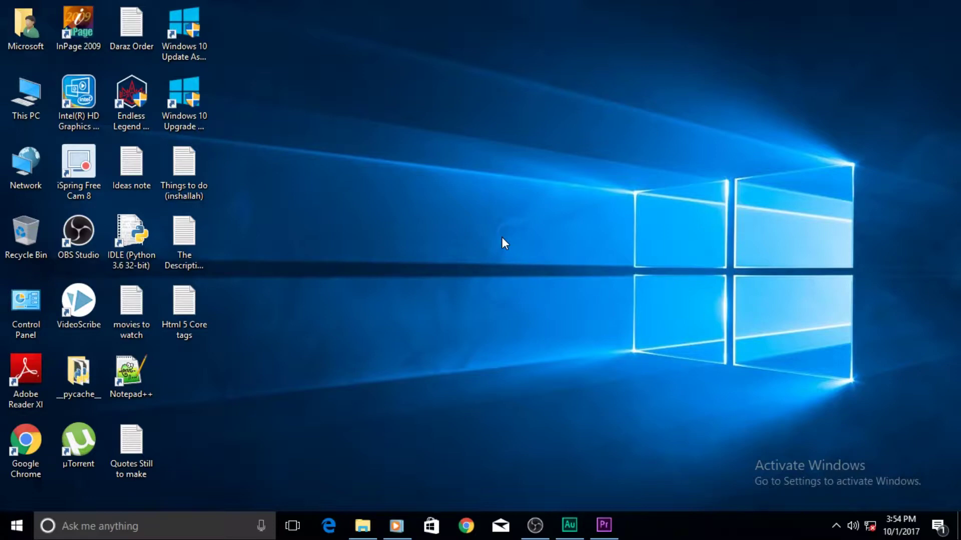
Switch to Adobe Premiere Pro and move the timeline playhead to 00:00:33:01
{"action": "left_click", "coordinate": [604, 525]}
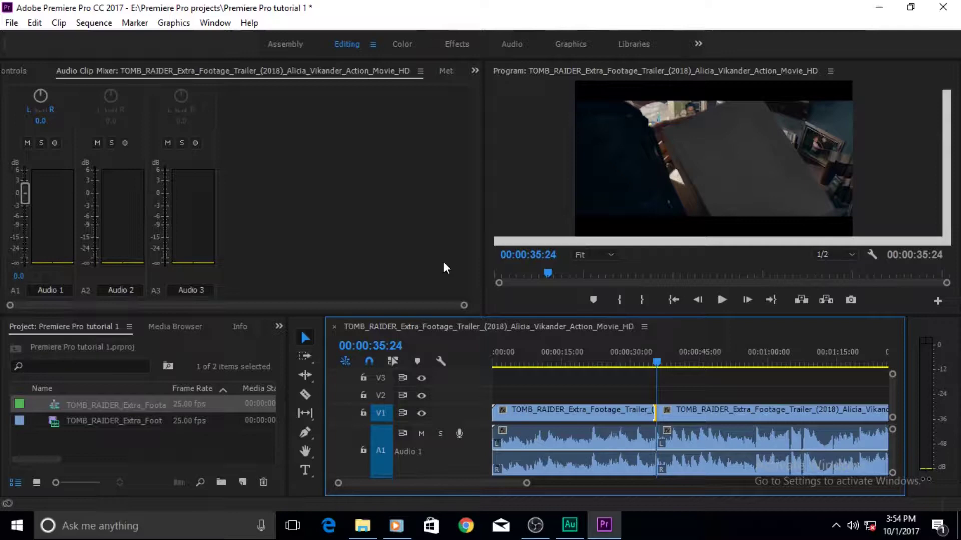
{"action": "left_click", "coordinate": [471, 190]}
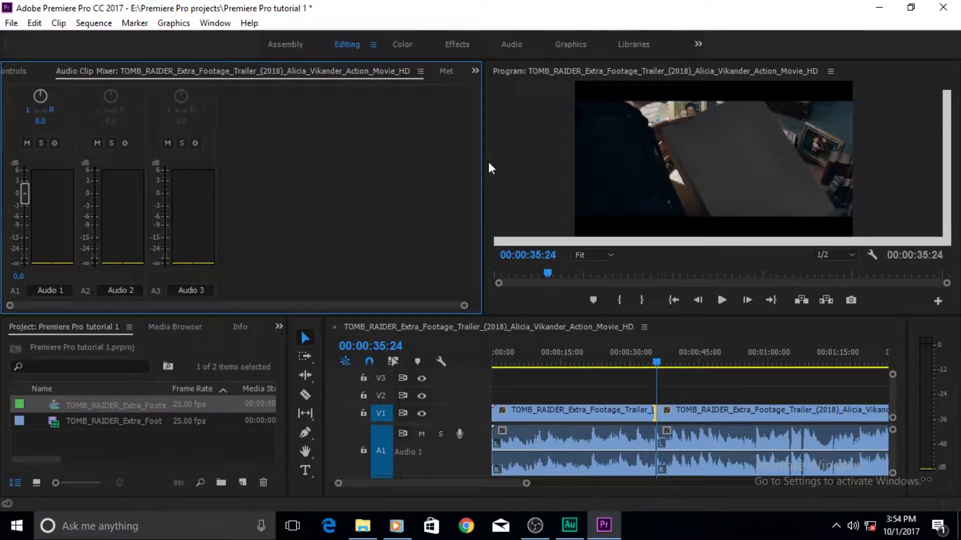
{"action": "left_click", "coordinate": [517, 157]}
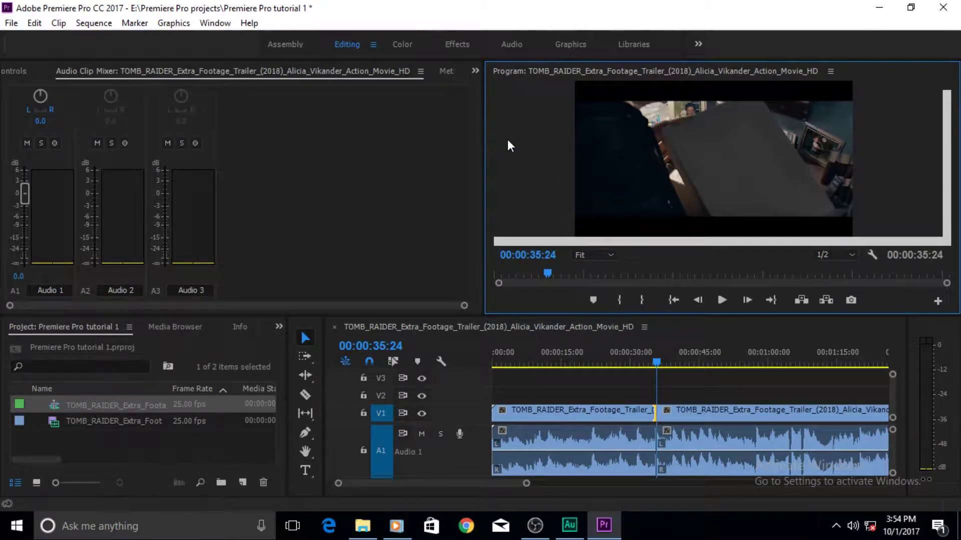
{"action": "left_click_drag", "start_coordinate": [660, 365], "coordinate": [643, 363]}
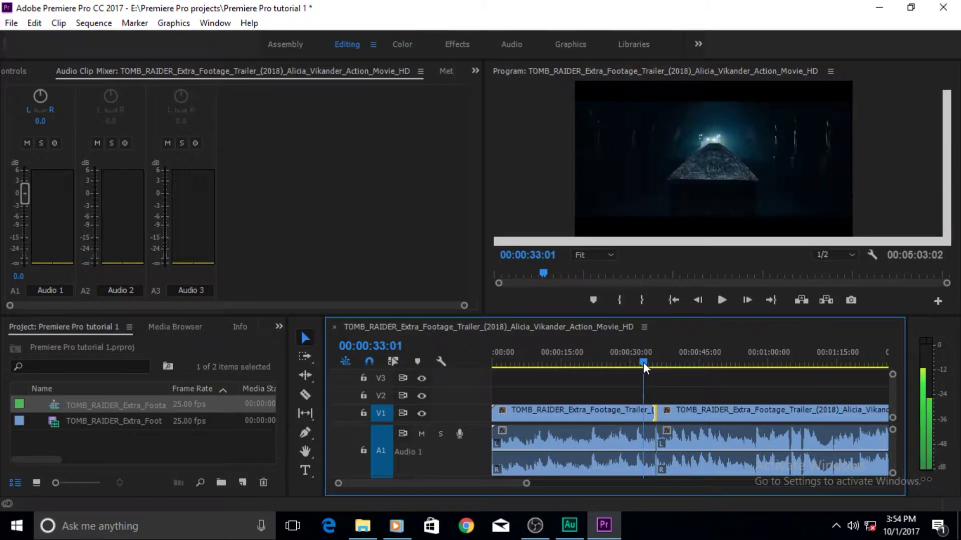
Lower the volume level of each of the three audio clips on track A1 to -∞ dB
{"action": "left_click", "coordinate": [556, 451]}
{"action": "left_click_drag", "start_coordinate": [556, 452], "coordinate": [558, 475]}
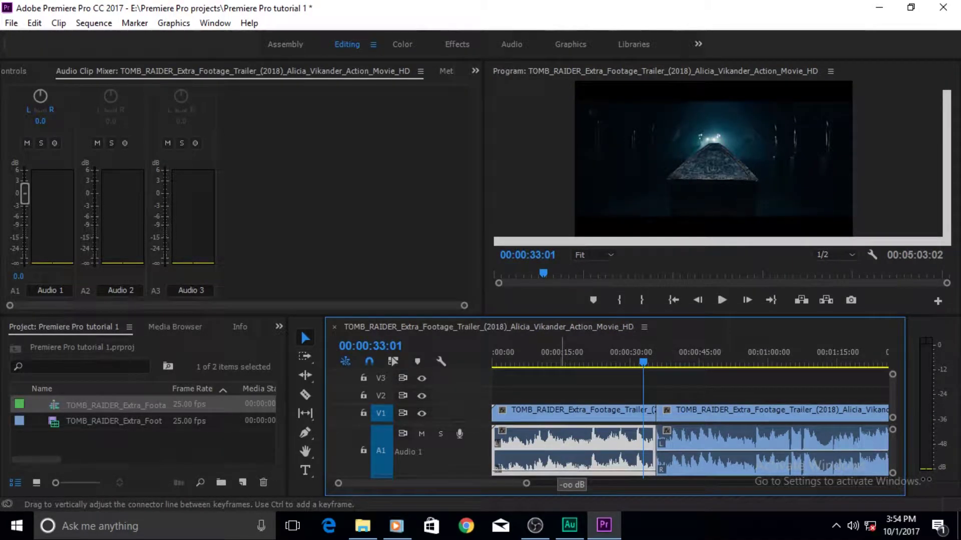
{"action": "left_click_drag", "start_coordinate": [691, 452], "coordinate": [686, 476]}
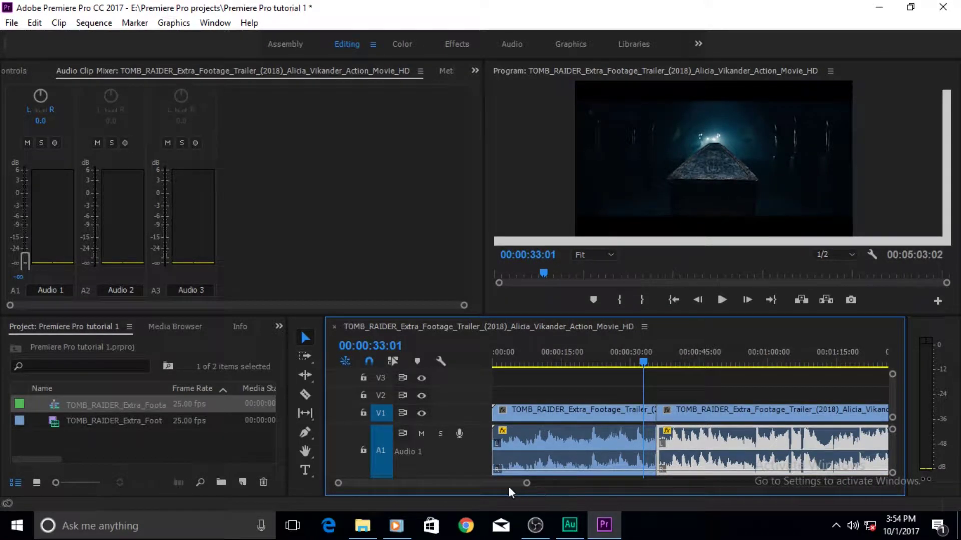
{"action": "left_click_drag", "start_coordinate": [506, 482], "coordinate": [524, 483]}
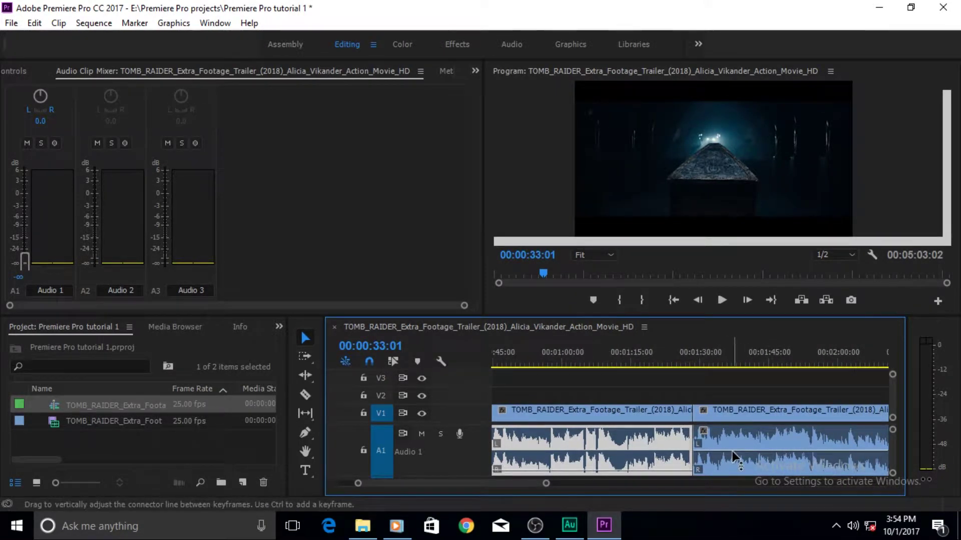
{"action": "left_click", "coordinate": [680, 433]}
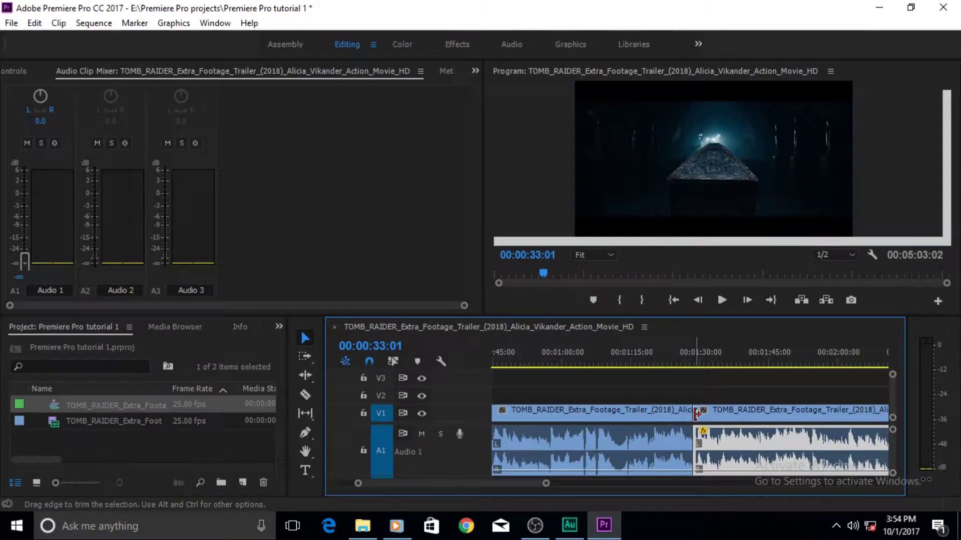
Enter trim mode on the V1 cut between the second and third clips, at 00:01:28:12
{"action": "left_click_drag", "start_coordinate": [551, 484], "coordinate": [607, 486]}
{"action": "left_click_drag", "start_coordinate": [564, 367], "coordinate": [571, 363]}
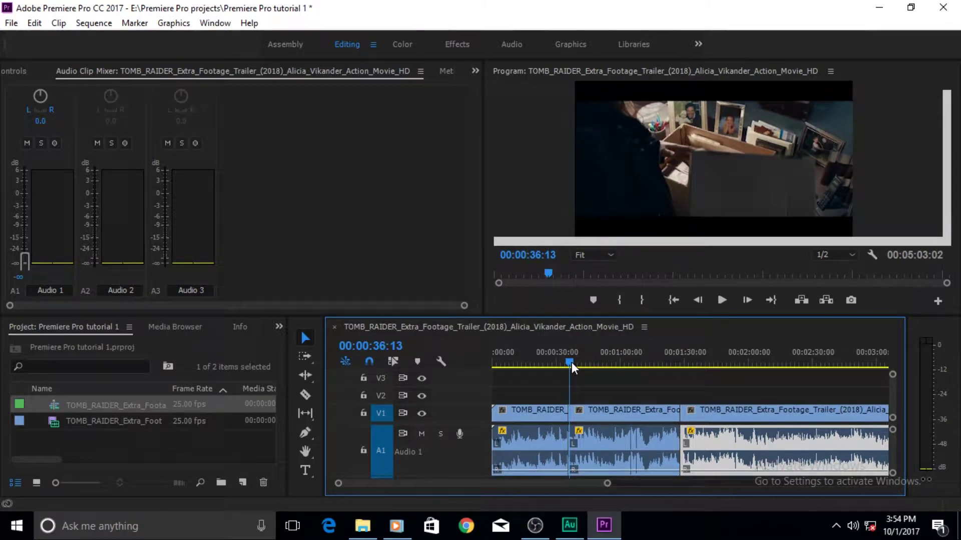
{"action": "left_click_drag", "start_coordinate": [571, 363], "coordinate": [689, 363]}
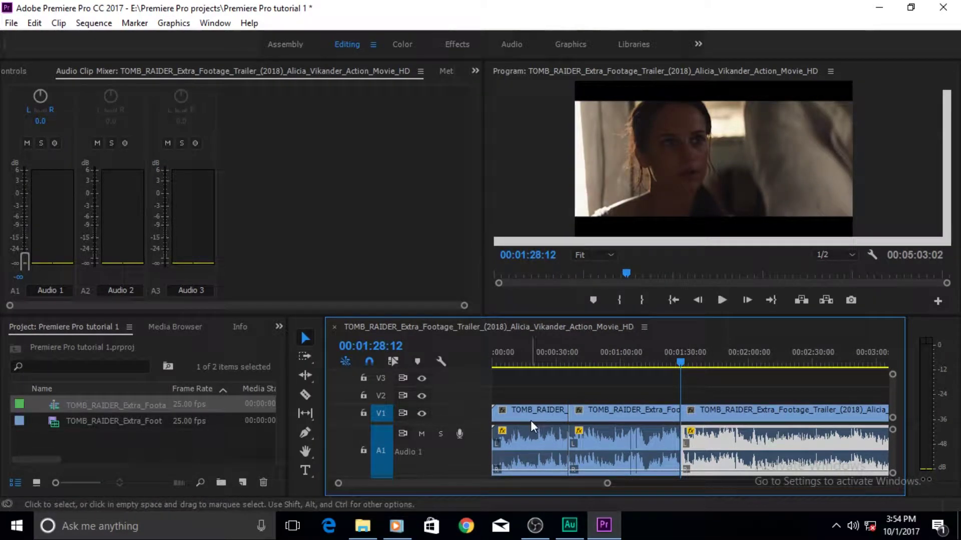
{"action": "double_click", "coordinate": [678, 414]}
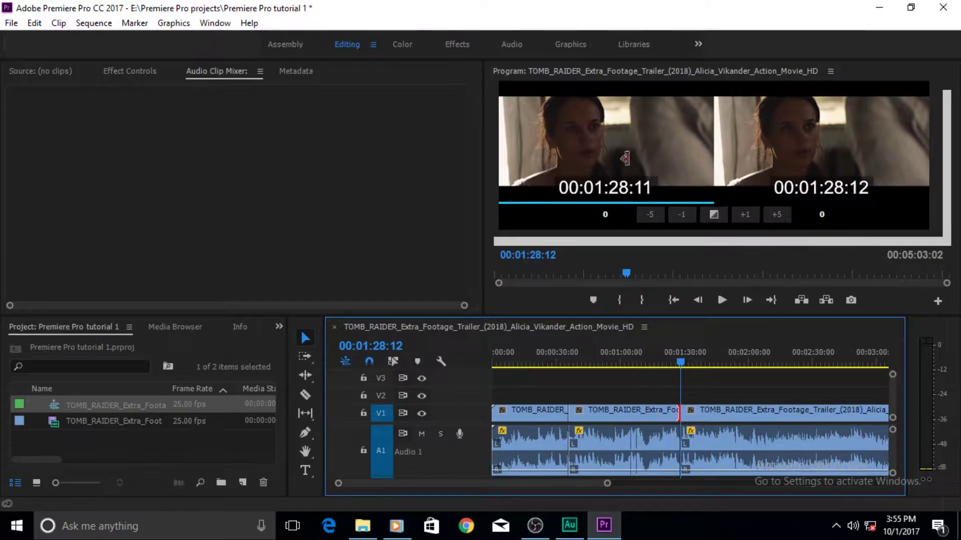
Select the cut between the first and second clips, save the project, and roll that cut back 6 frames in the trim view
{"action": "left_click", "coordinate": [566, 414]}
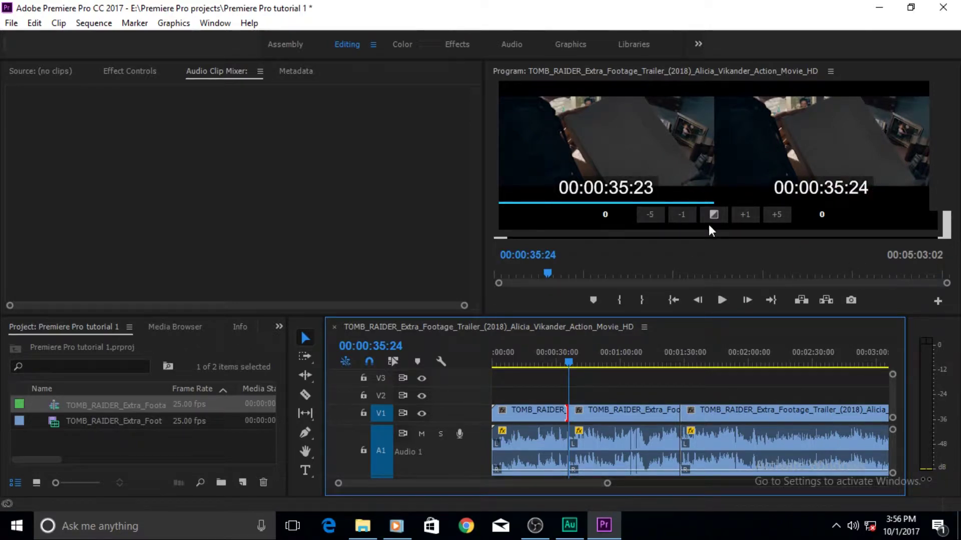
{"action": "key", "text": "ctrl+s"}
{"action": "mouse_move", "coordinate": [714, 144]}
{"action": "left_mouse_down"}
{"action": "mouse_move", "coordinate": [670, 144]}
{"action": "mouse_move", "coordinate": [795, 145]}
{"action": "mouse_move", "coordinate": [703, 145]}
{"action": "mouse_move", "coordinate": [715, 146]}
{"action": "left_mouse_up"}
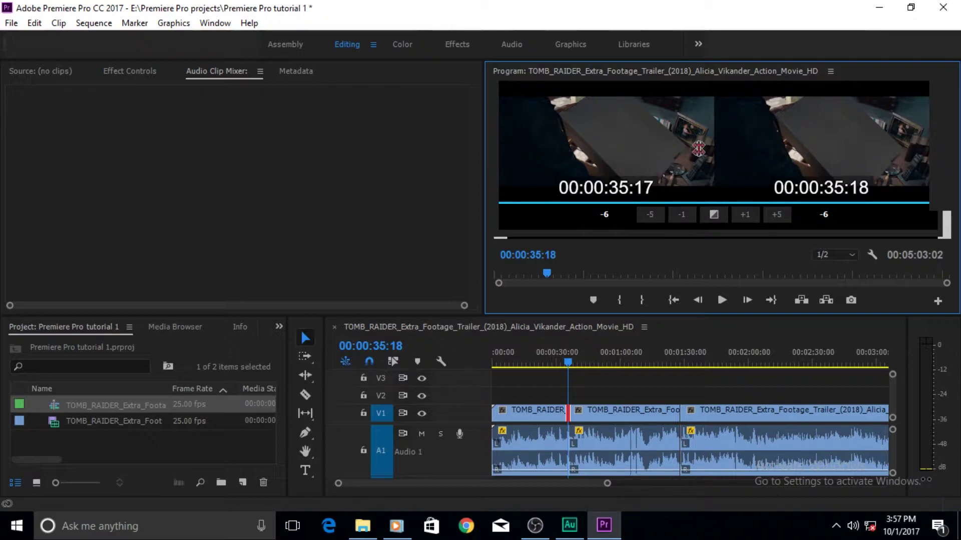
Try to ripple trim the outgoing and incoming sides of the first cut directly on their trim previews
{"action": "left_click", "coordinate": [619, 141]}
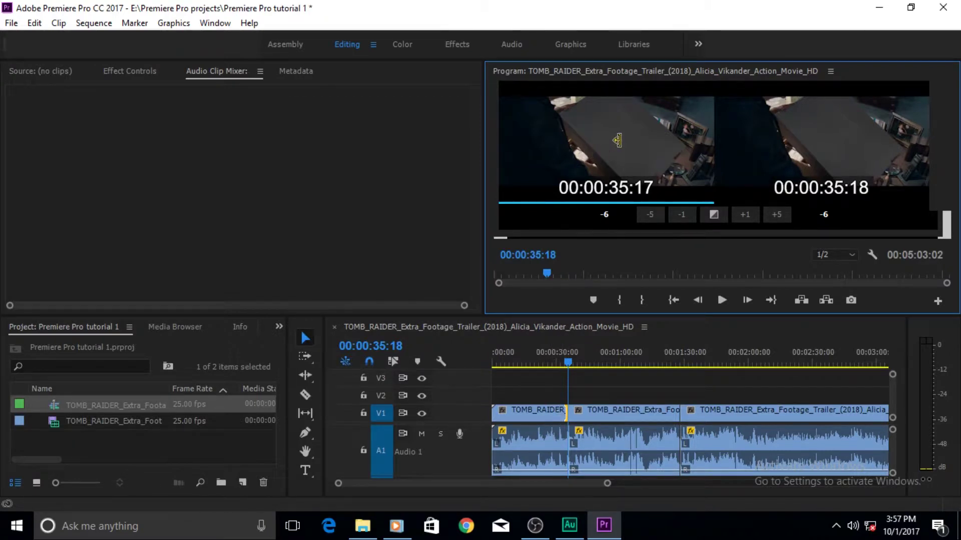
{"action": "mouse_move", "coordinate": [624, 140]}
{"action": "left_mouse_down"}
{"action": "mouse_move", "coordinate": [682, 141]}
{"action": "mouse_move", "coordinate": [624, 142]}
{"action": "left_mouse_up"}
{"action": "left_click", "coordinate": [821, 141]}
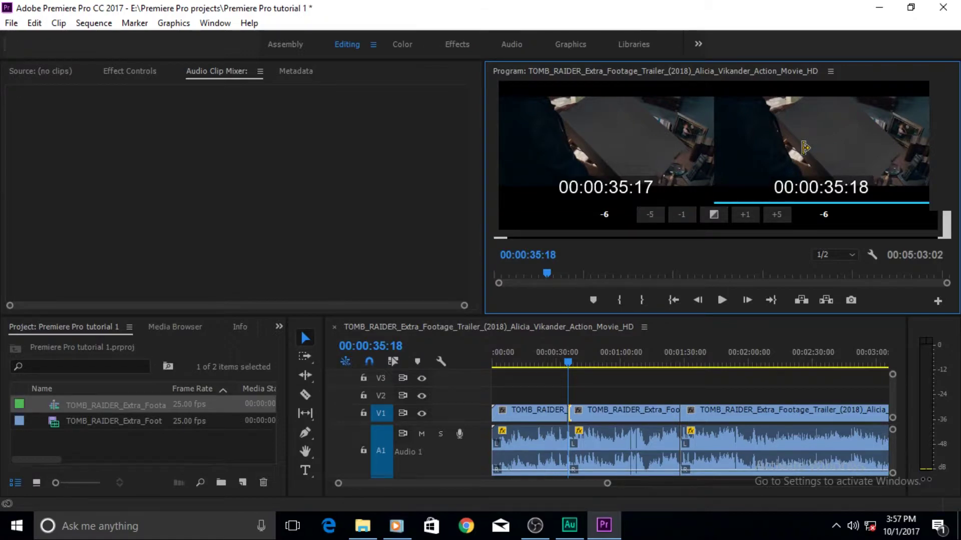
{"action": "mouse_move", "coordinate": [805, 147]}
{"action": "left_mouse_down"}
{"action": "mouse_move", "coordinate": [741, 147]}
{"action": "mouse_move", "coordinate": [800, 147]}
{"action": "left_mouse_up"}
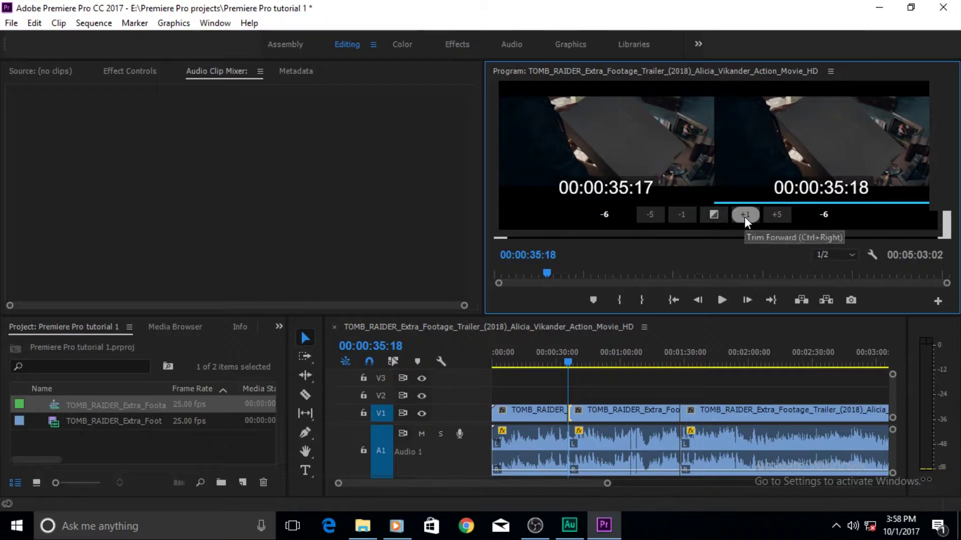
Try to trim the outgoing clip back by 1 and 5 frames and the incoming clip forward by 1 frame
{"action": "left_click", "coordinate": [651, 136]}
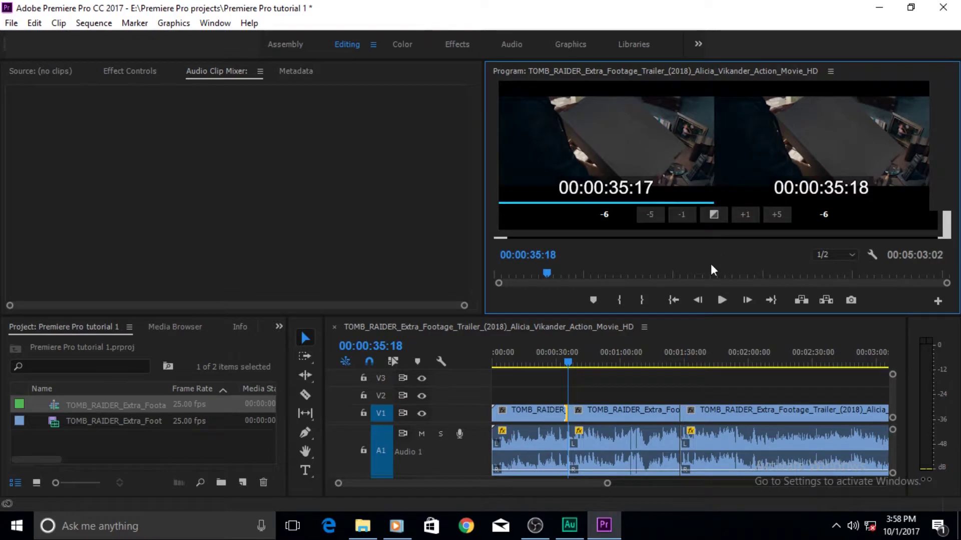
{"action": "left_click", "coordinate": [681, 220]}
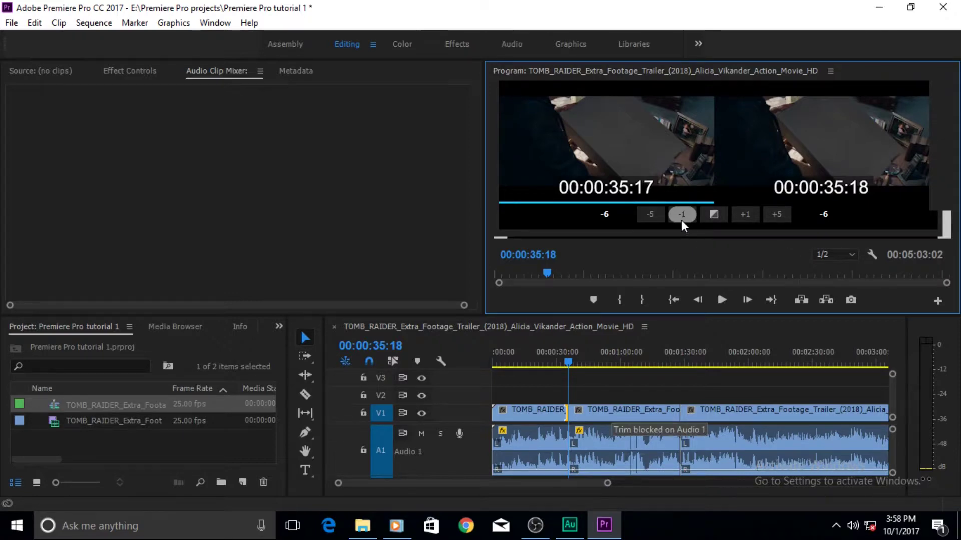
{"action": "left_click", "coordinate": [655, 222]}
{"action": "left_click", "coordinate": [811, 151]}
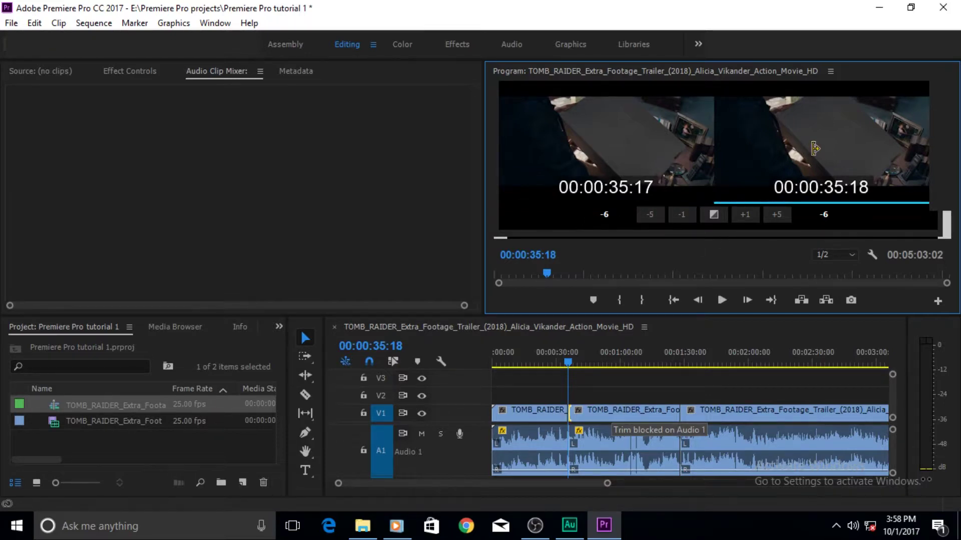
{"action": "left_click", "coordinate": [744, 215]}
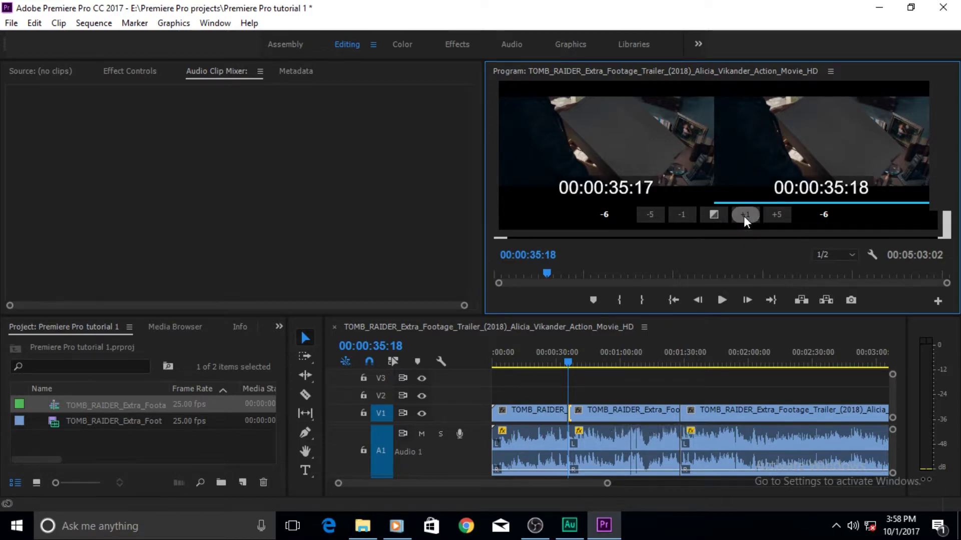
Trim the incoming clip's start back 3 frames and forward 3 frames again, one frame at a time
{"action": "left_click", "coordinate": [685, 215]}
{"action": "left_click", "coordinate": [686, 215]}
{"action": "left_click", "coordinate": [685, 215]}
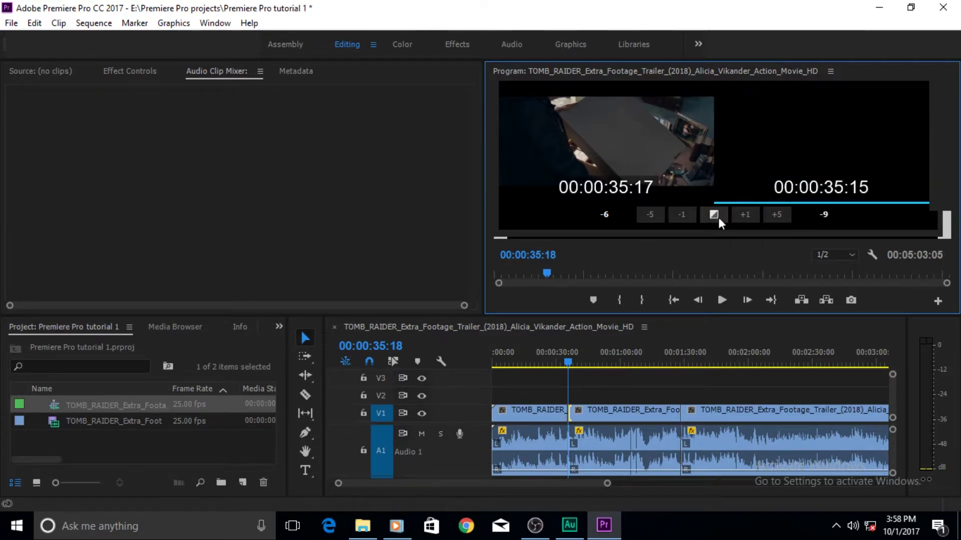
{"action": "left_click", "coordinate": [744, 216]}
{"action": "left_click", "coordinate": [744, 216]}
{"action": "left_click", "coordinate": [744, 217]}
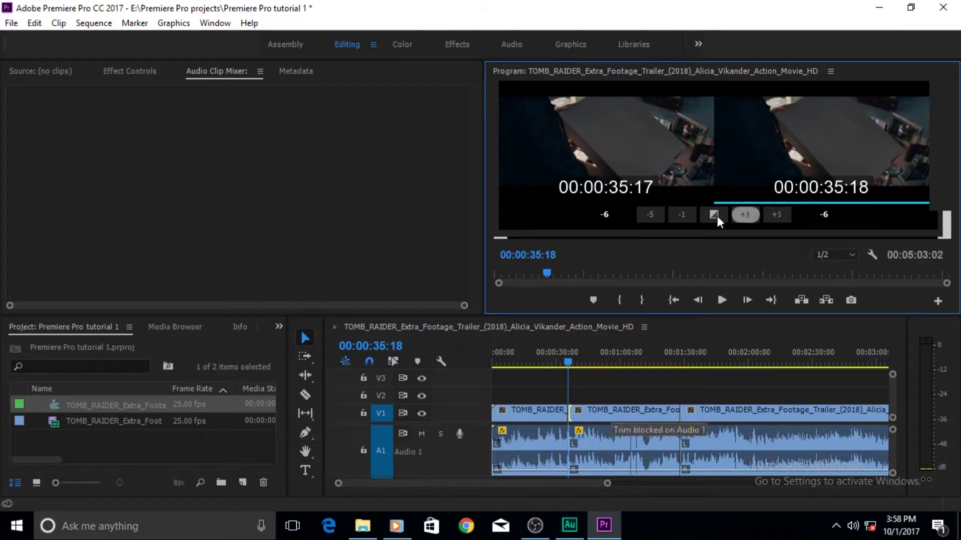
Trim the incoming clip's start back 75 frames in 5-frame steps, to an offset of -81
{"action": "left_click", "coordinate": [649, 216]}
{"action": "left_click", "coordinate": [650, 215]}
{"action": "left_click", "coordinate": [649, 215]}
{"action": "left_click", "coordinate": [649, 215]}
{"action": "left_click", "coordinate": [649, 215]}
{"action": "left_click", "coordinate": [646, 217]}
{"action": "left_click", "coordinate": [646, 218]}
{"action": "left_click", "coordinate": [647, 217]}
{"action": "left_click", "coordinate": [647, 217]}
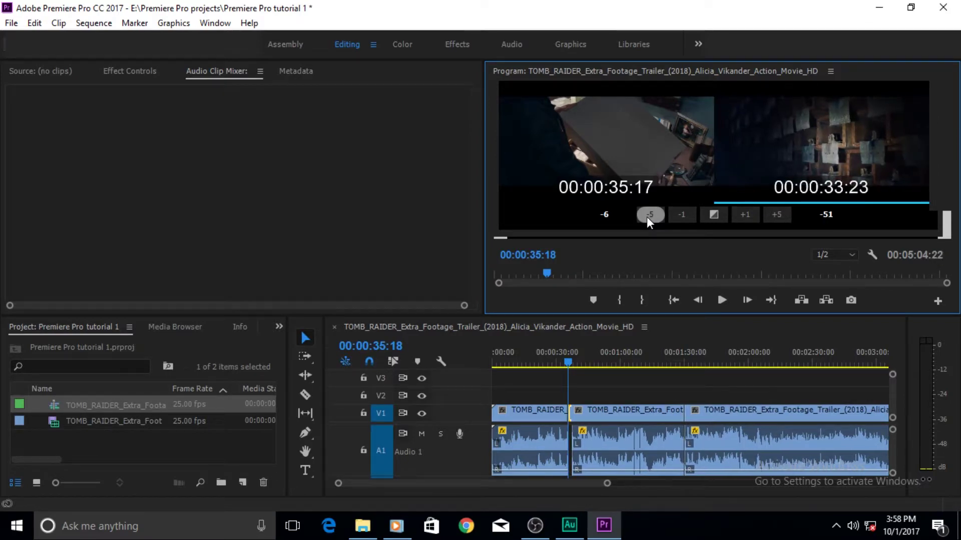
{"action": "left_click", "coordinate": [646, 217]}
{"action": "left_click", "coordinate": [646, 217]}
{"action": "left_click", "coordinate": [647, 217]}
{"action": "left_click", "coordinate": [646, 217]}
{"action": "left_click", "coordinate": [646, 217]}
{"action": "left_click", "coordinate": [647, 217]}
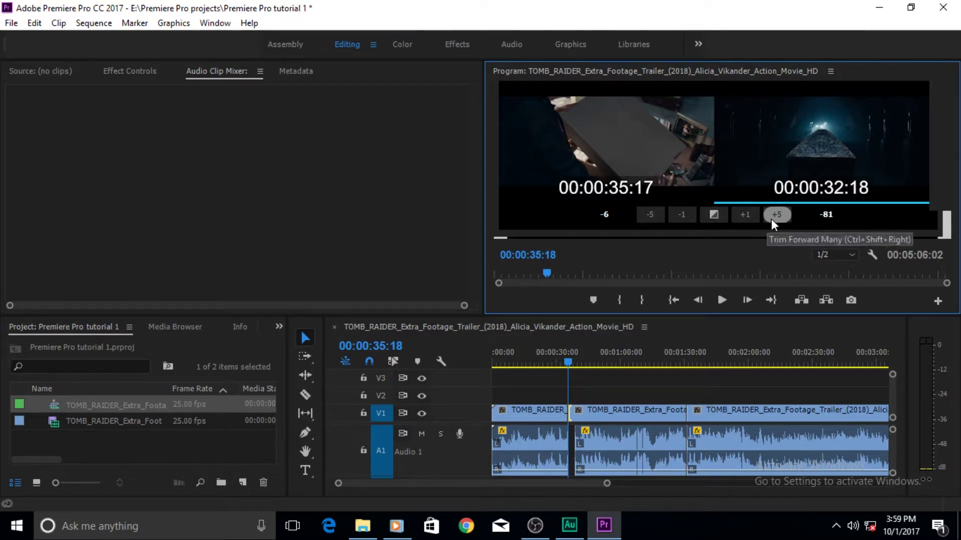
Ripple trim the outgoing clip's end back to 00:00:35:05, an offset of -18 frames
{"action": "left_click", "coordinate": [634, 152]}
{"action": "mouse_move", "coordinate": [647, 148]}
{"action": "left_mouse_down"}
{"action": "mouse_move", "coordinate": [613, 148]}
{"action": "mouse_move", "coordinate": [661, 148]}
{"action": "mouse_move", "coordinate": [626, 148]}
{"action": "mouse_move", "coordinate": [644, 148]}
{"action": "left_mouse_up"}
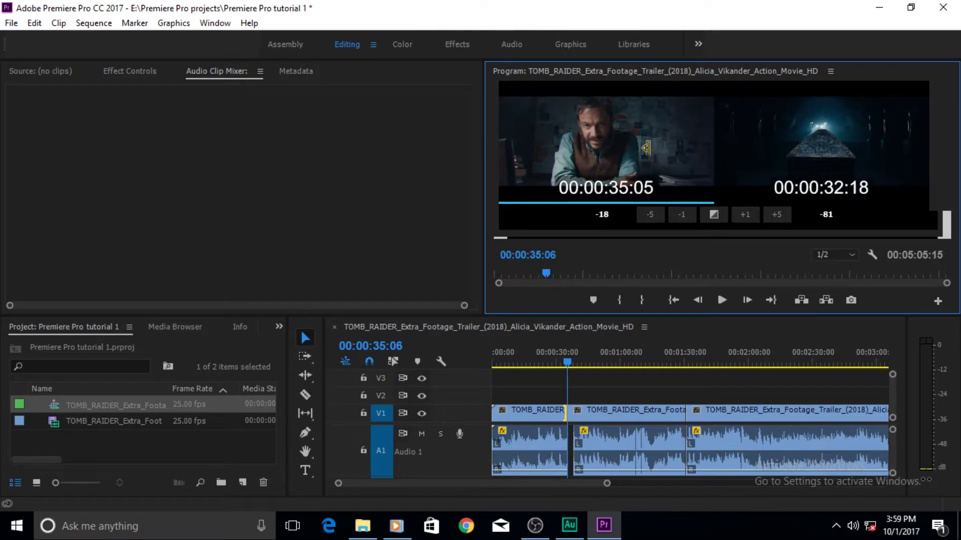
Look up the multi-frame step setting in the Playback preferences and close them without changes
{"action": "left_click", "coordinate": [35, 25]}
{"action": "mouse_move", "coordinate": [150, 435]}
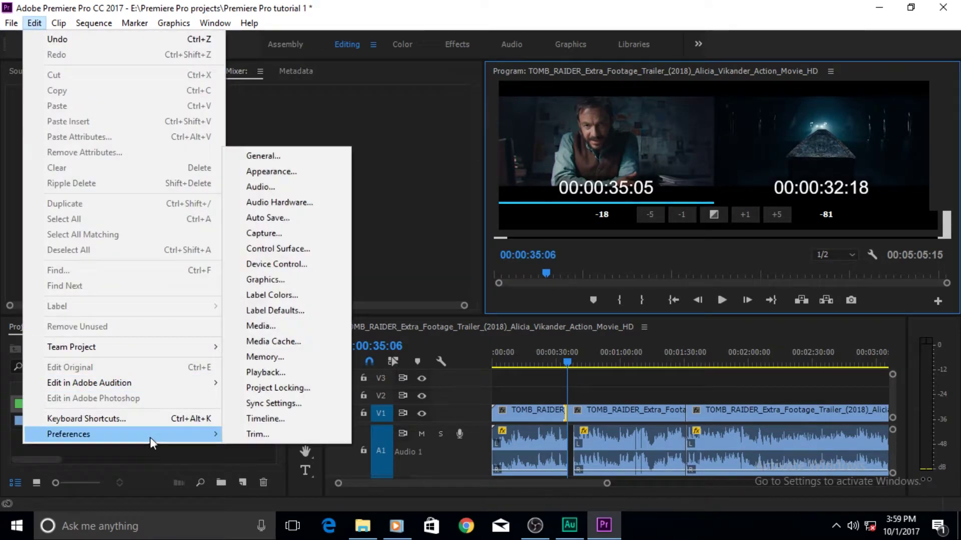
{"action": "left_click", "coordinate": [264, 372]}
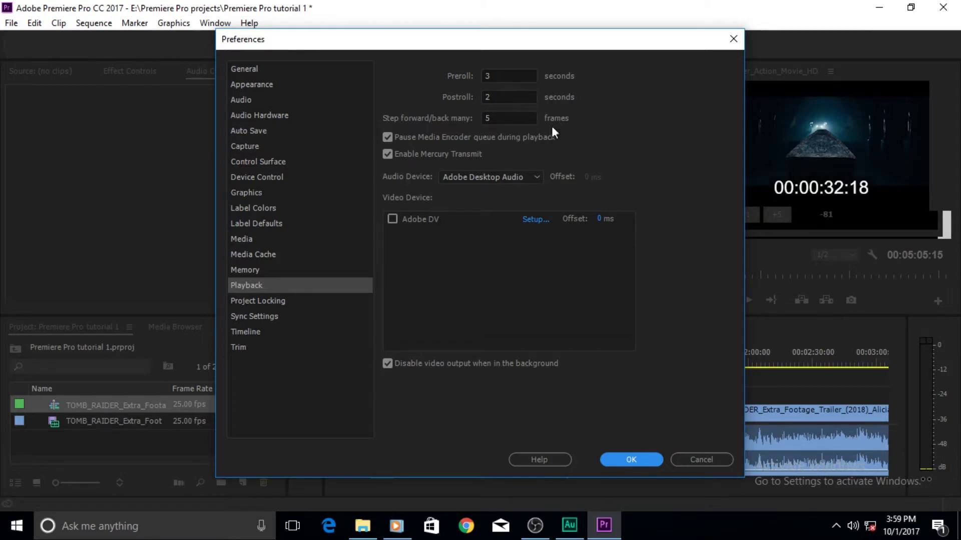
{"action": "left_click", "coordinate": [717, 459]}
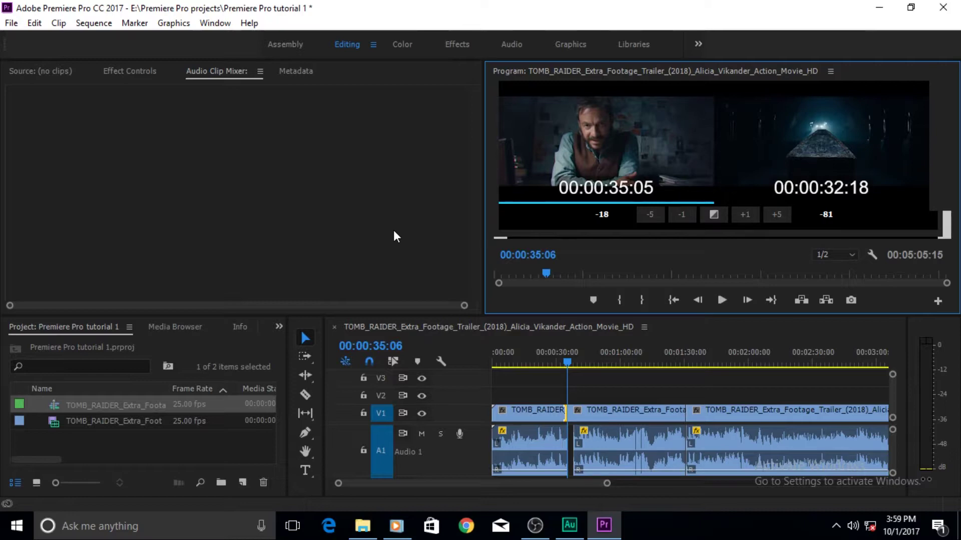
Dynamically trim the outgoing clip's end forward with fast playback, stopping at 00:00:39:18, an offset of +95 frames
{"action": "key", "text": "l"}
{"action": "key", "text": "l"}
{"action": "key", "text": "l"}
{"action": "key", "text": "k"}
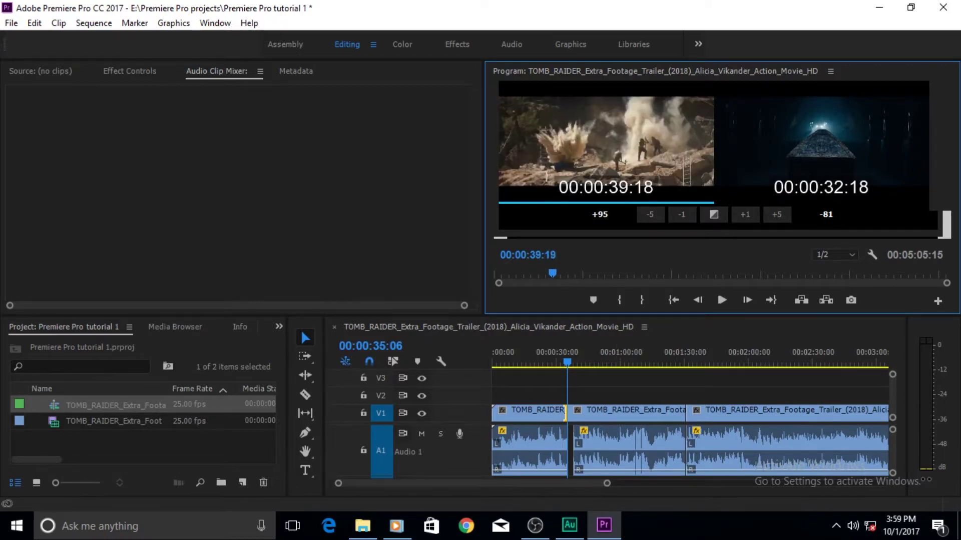
Extend the outgoing clip's end by 25 frames in 5-frame steps to +120, and make the incoming side active for trimming
{"action": "left_click", "coordinate": [786, 215]}
{"action": "left_click", "coordinate": [786, 217]}
{"action": "left_click", "coordinate": [786, 217]}
{"action": "left_click", "coordinate": [786, 217]}
{"action": "left_click", "coordinate": [785, 216]}
{"action": "left_click", "coordinate": [780, 157]}
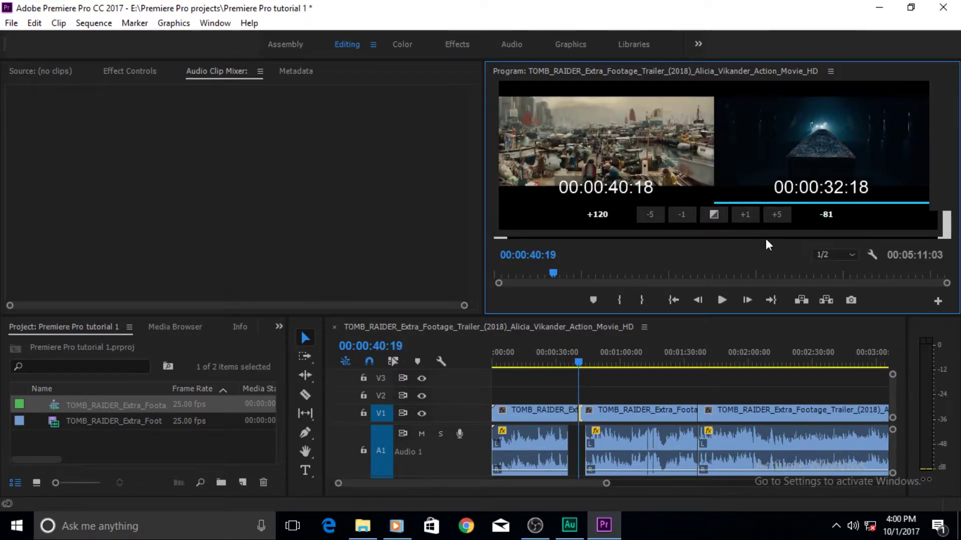
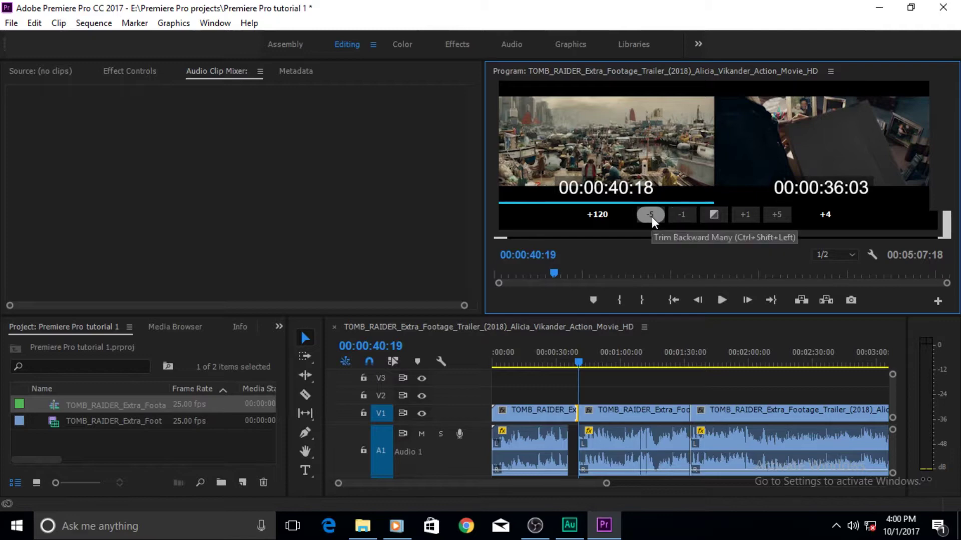
Trim the outgoing clip's end forward 10 frames and back 10 frames again, in 5-frame steps
{"action": "left_click", "coordinate": [775, 216]}
{"action": "left_click", "coordinate": [775, 215]}
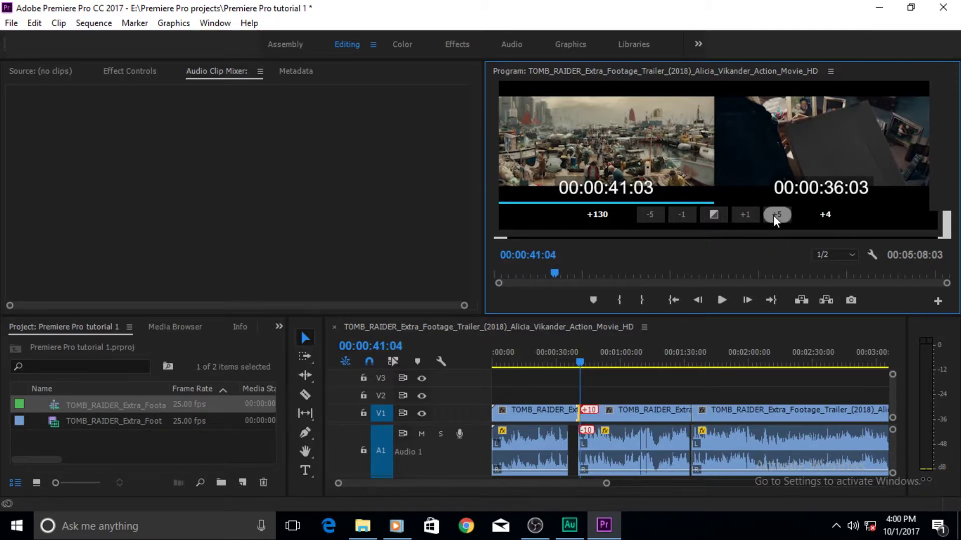
{"action": "left_click", "coordinate": [649, 215]}
{"action": "left_click", "coordinate": [649, 216]}
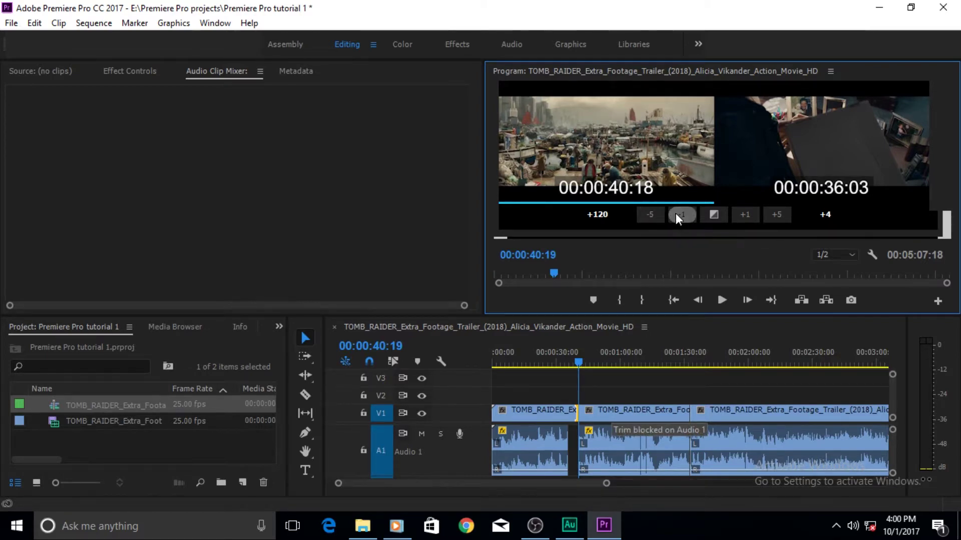
Roll the first cut back 49 frames to 00:00:38:19 on the outgoing side, and ripple trim the incoming start to 00:00:36:05
{"action": "left_click_drag", "start_coordinate": [628, 160], "coordinate": [593, 160]}
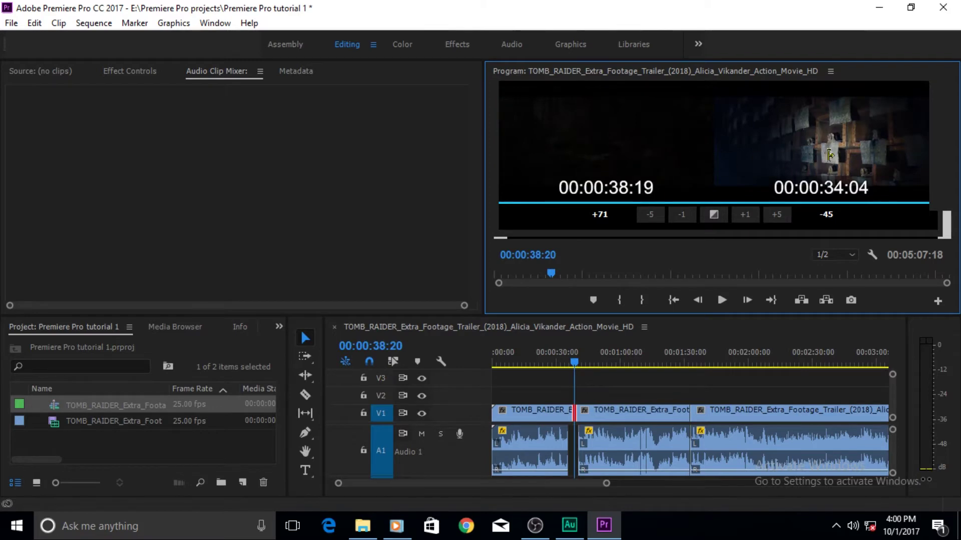
{"action": "left_click_drag", "start_coordinate": [843, 155], "coordinate": [877, 156]}
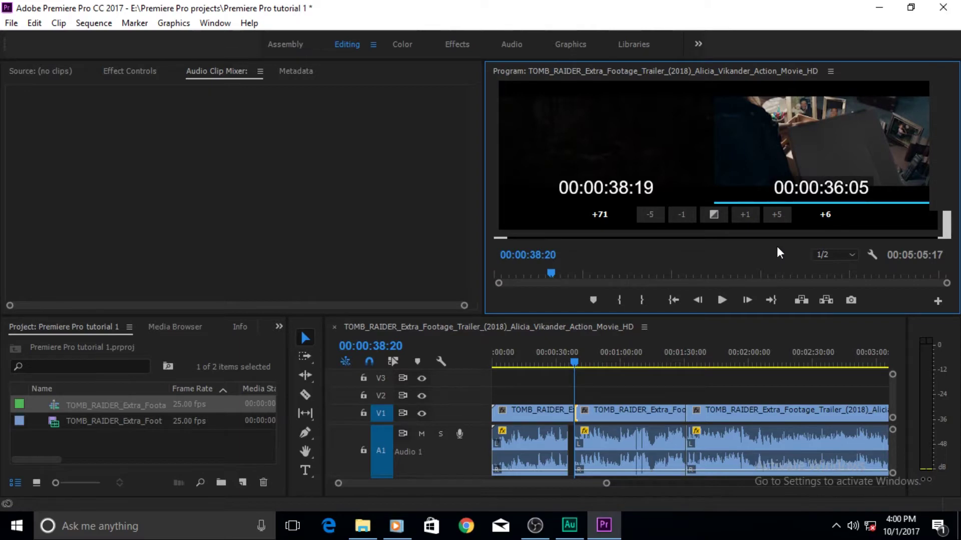
Dynamically trim the outgoing clip's end forward to 00:00:39:13 and back to 00:00:39:06 during playback
{"action": "left_click", "coordinate": [562, 152]}
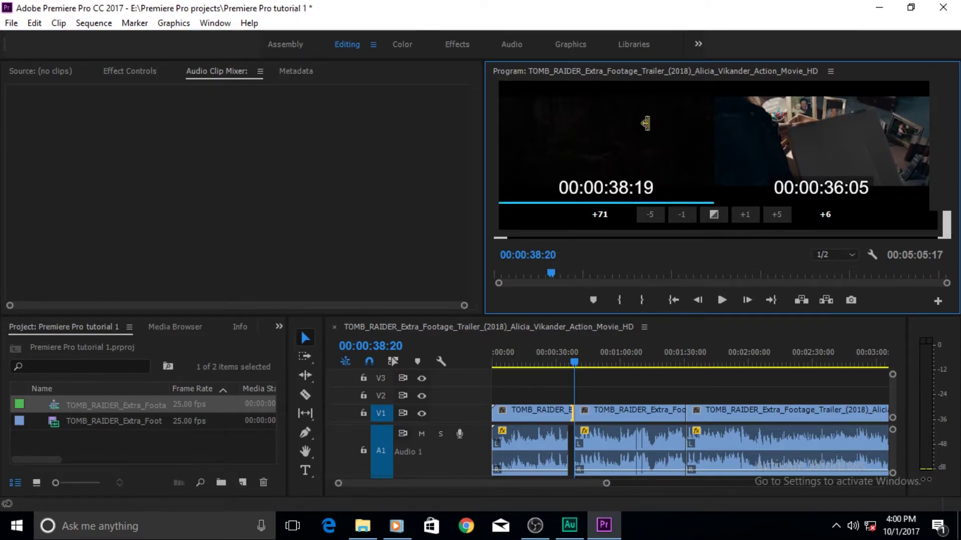
{"action": "key", "text": "l"}
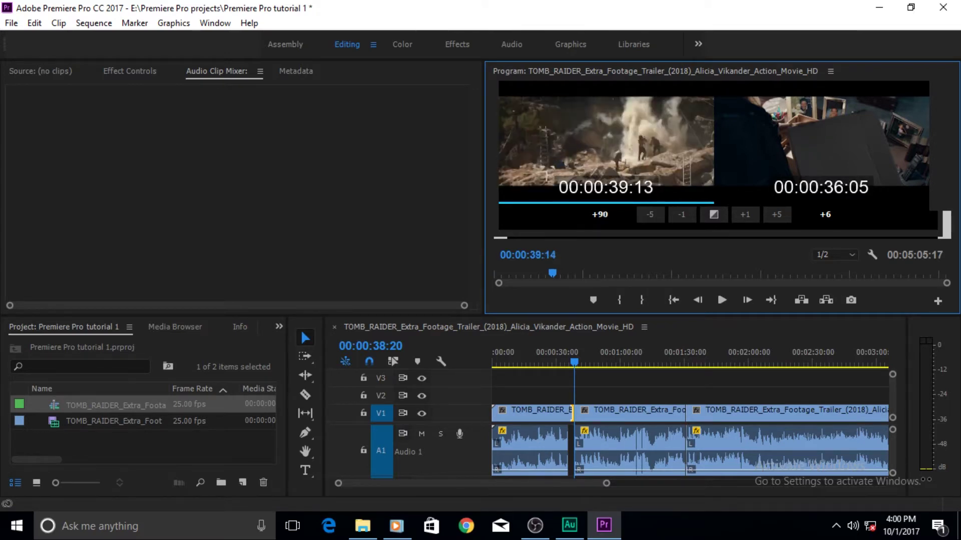
{"action": "key", "text": "j"}
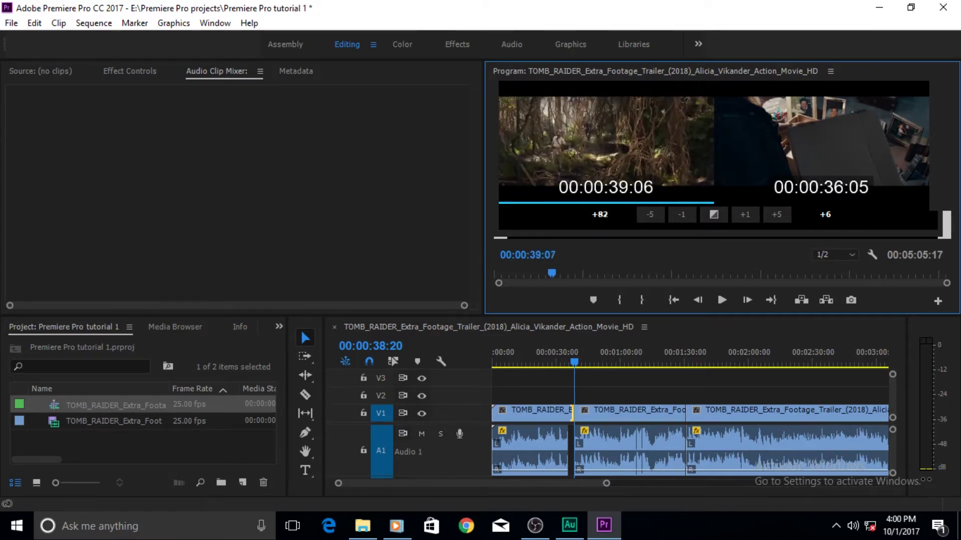
Ripple trim the incoming clip's start back to 00:00:34:16 and the outgoing clip's end back to 00:00:37:05
{"action": "left_click_drag", "start_coordinate": [835, 161], "coordinate": [815, 160]}
{"action": "left_click_drag", "start_coordinate": [659, 171], "coordinate": [639, 171]}
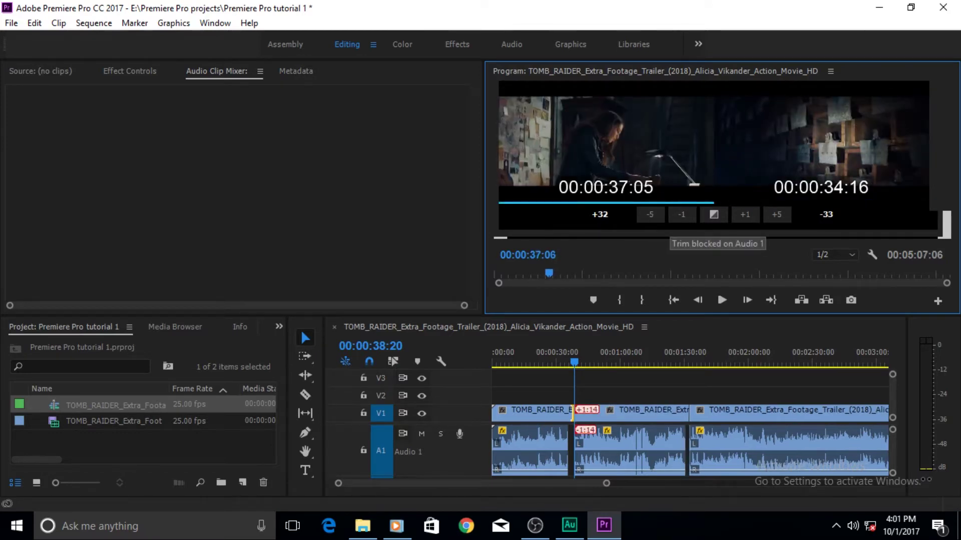
{"action": "left_click_drag", "start_coordinate": [833, 169], "coordinate": [787, 170]}
{"action": "left_click_drag", "start_coordinate": [640, 154], "coordinate": [624, 153]}
{"action": "left_click_drag", "start_coordinate": [821, 150], "coordinate": [746, 223]}
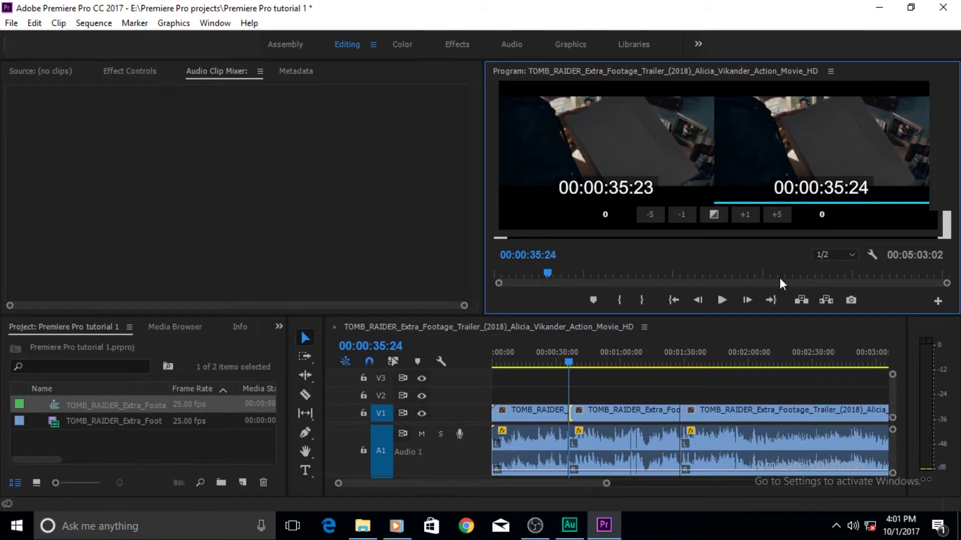
Make the outgoing side of the first cut active and preview the cut with looped playback
{"action": "left_click", "coordinate": [606, 141]}
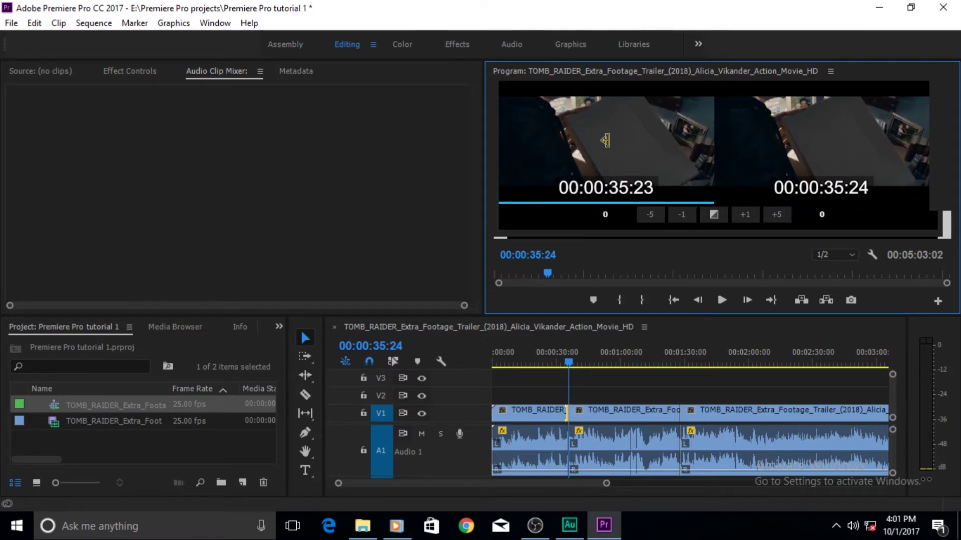
{"action": "left_click", "coordinate": [606, 141]}
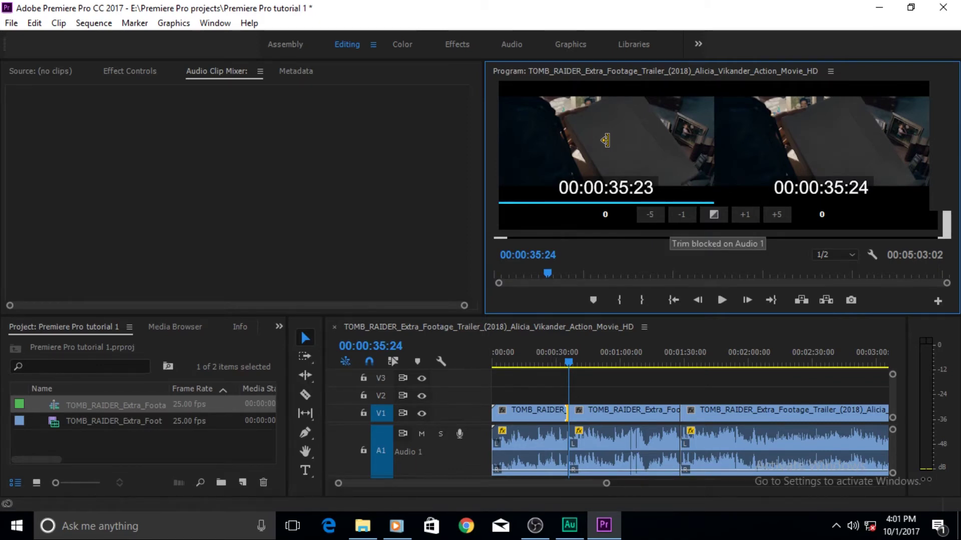
{"action": "key", "text": "space"}
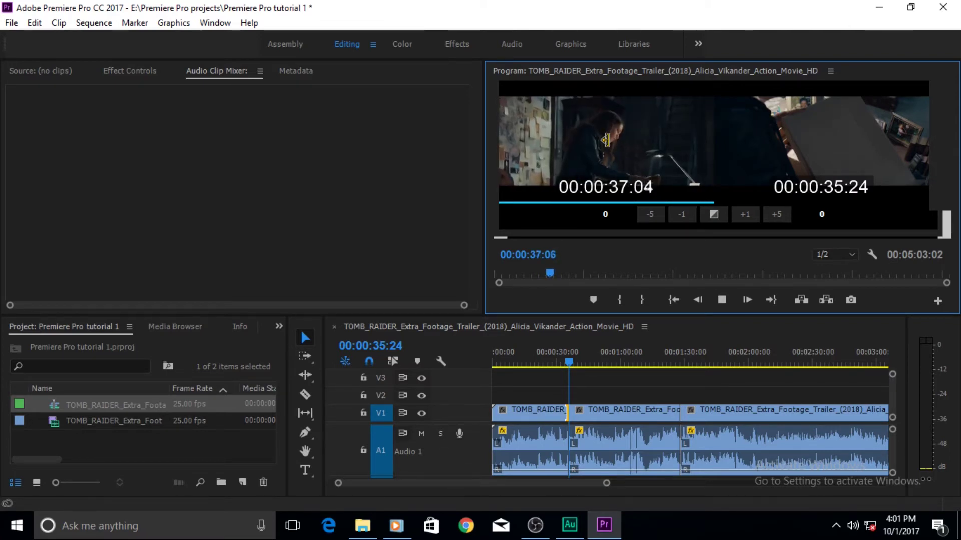
{"action": "key", "text": "space"}
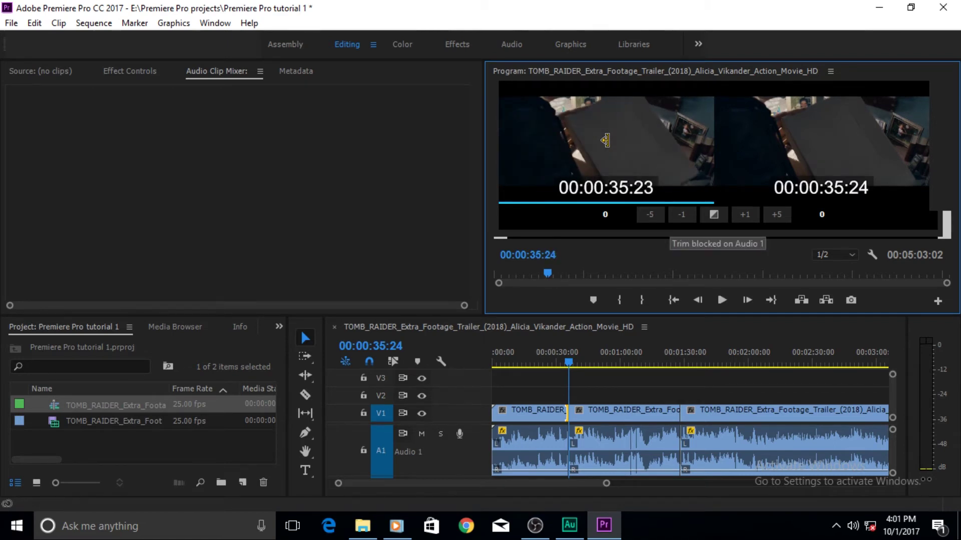
Extend the outgoing clip's end 36 frames to 00:00:37:09 during looped playback, and play the cut again to review it
{"action": "key", "text": "space"}
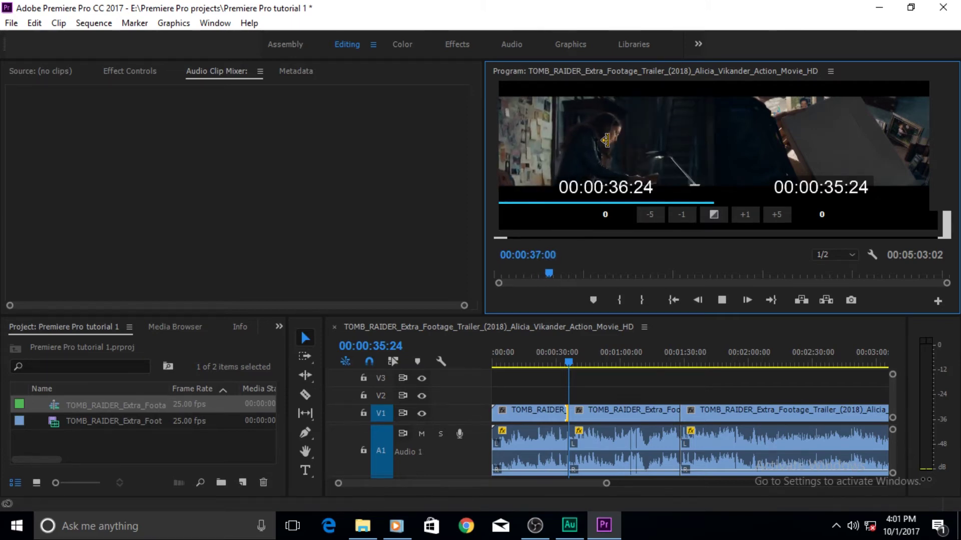
{"action": "key", "text": "space"}
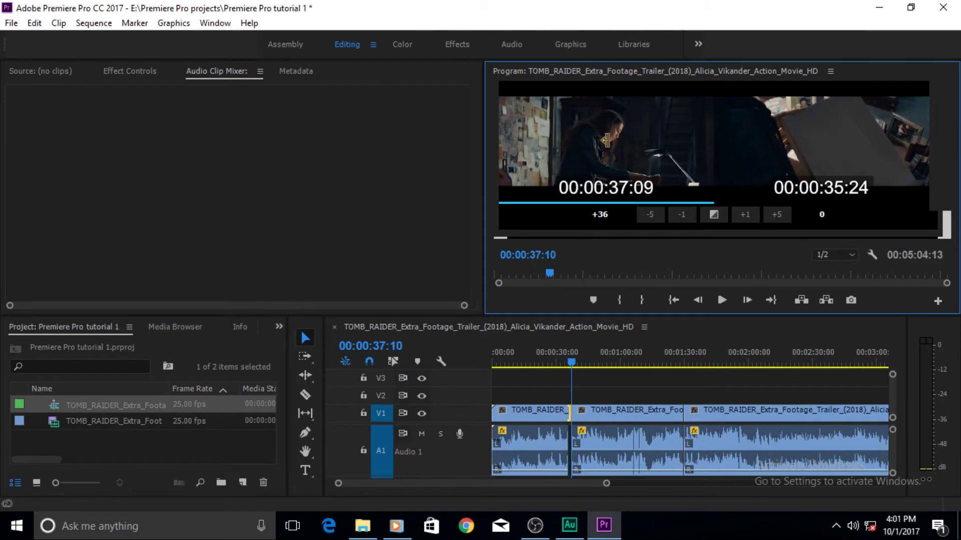
{"action": "key", "text": "space"}
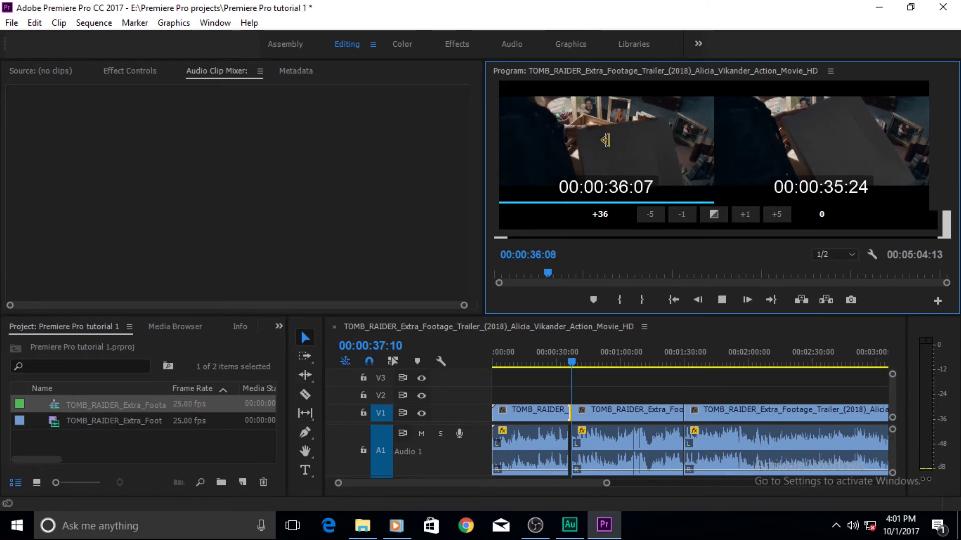
{"action": "key", "text": "ctrl+Left"}
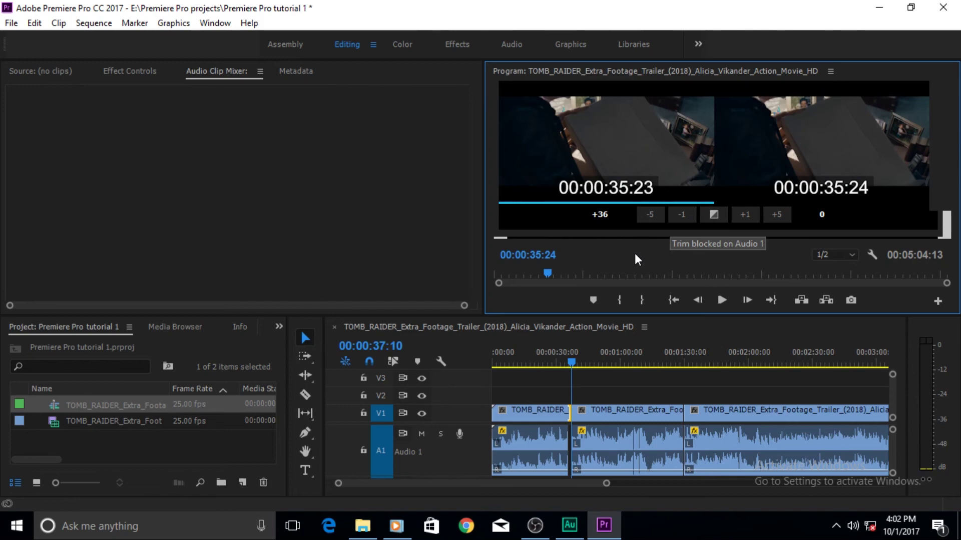
Minimize the Premiere Pro window to show the desktop
{"action": "mouse_move", "coordinate": [604, 526]}
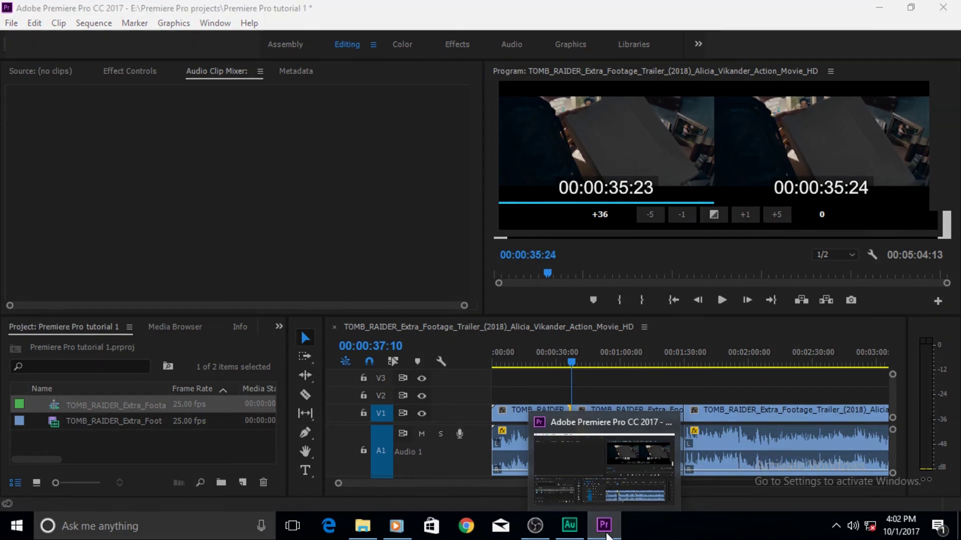
{"action": "left_click", "coordinate": [606, 531]}
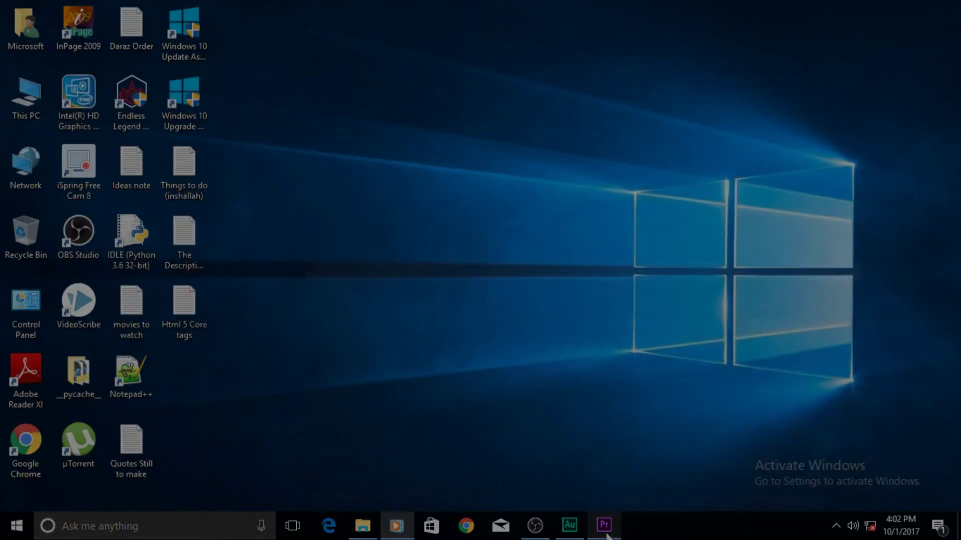
{"action": "right_click", "coordinate": [386, 183]}
{"action": "left_click", "coordinate": [422, 228]}
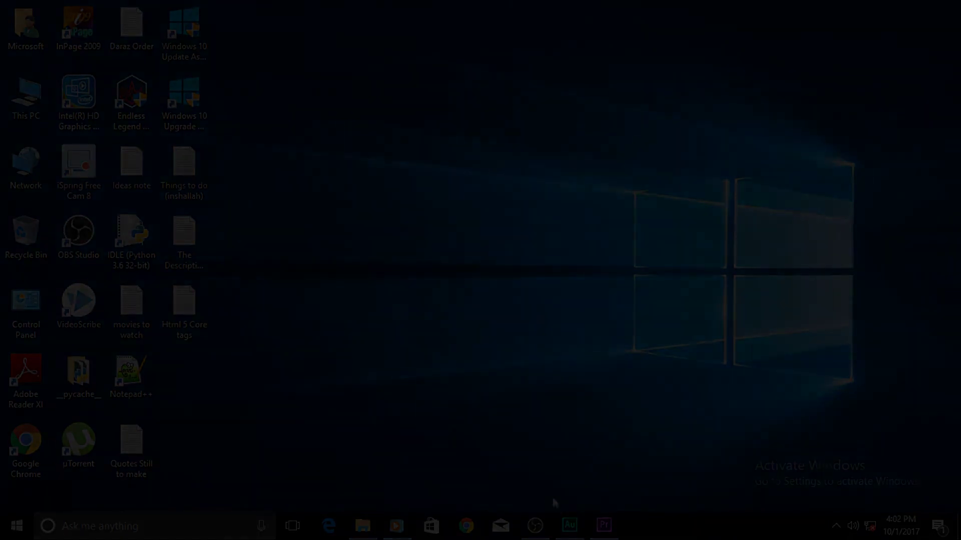